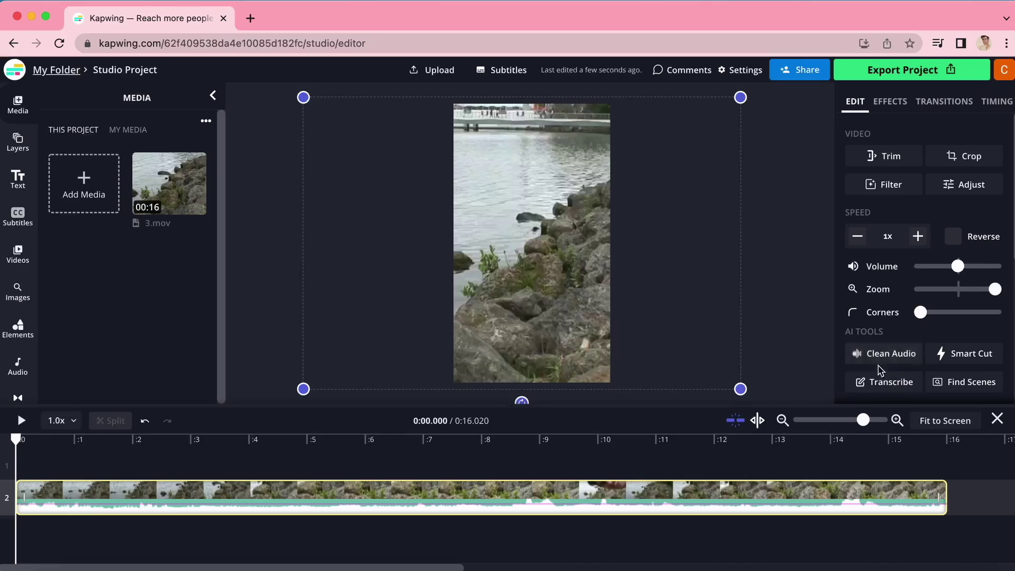
Preview the Clean Audio prompt and slide the sound effect later, toward 8.7 s.
left_click(879, 356)
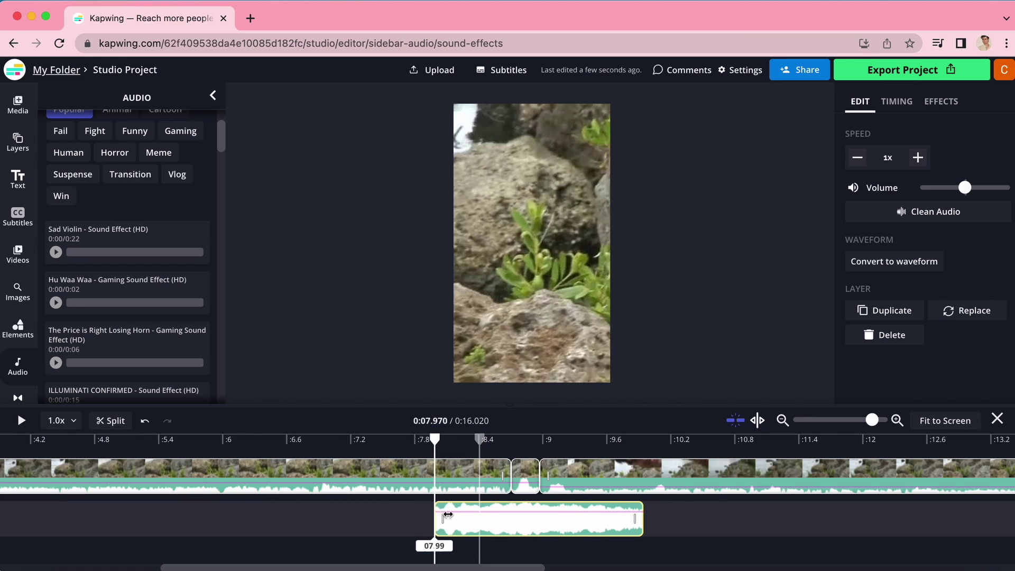
left_click_drag(443, 513, 507, 513)
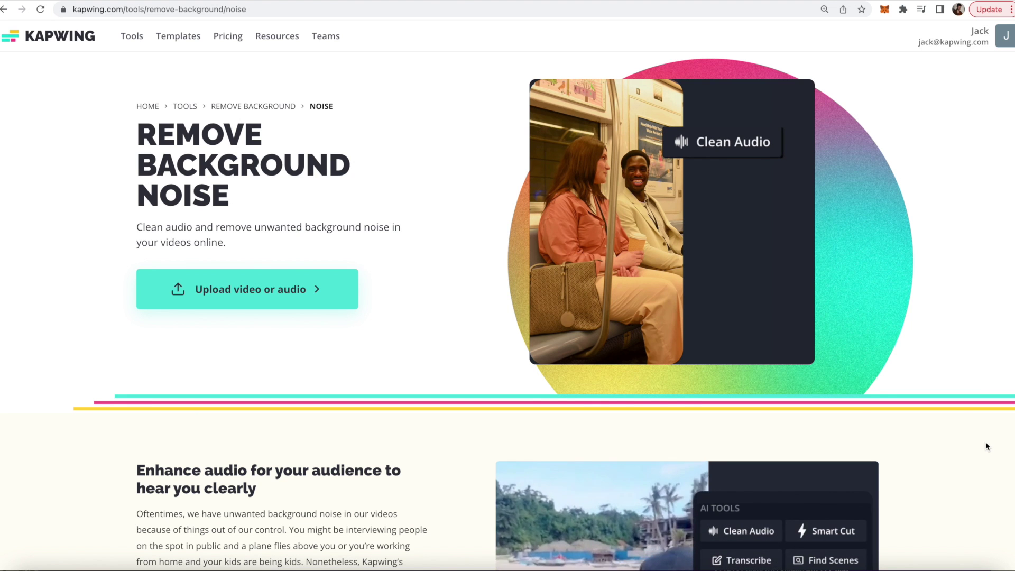
Scroll the Remove Background Noise page down to the 'Enhance audio' section.
scroll(986, 442, "down", 5)
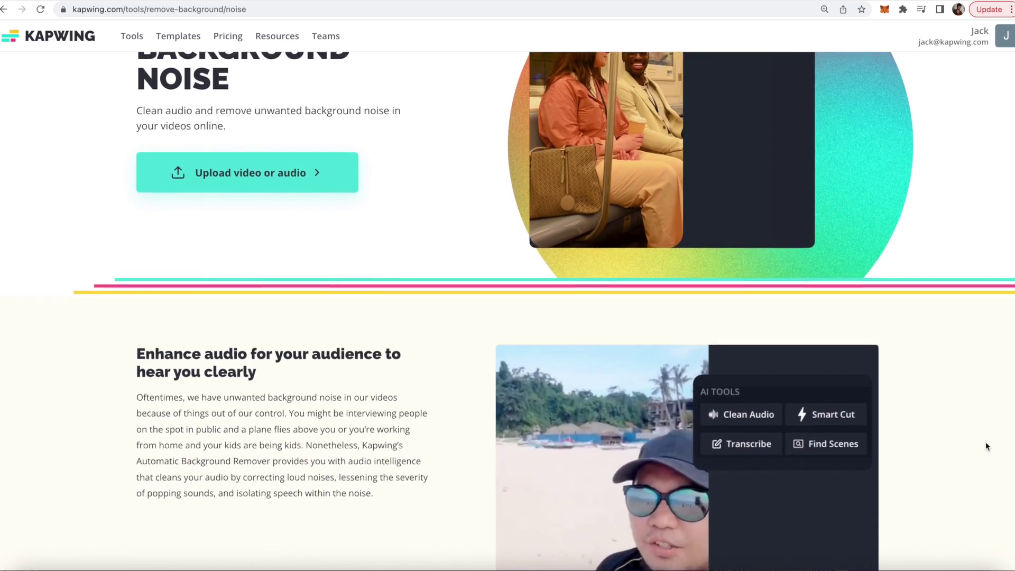
scroll(985, 442, "down", 5)
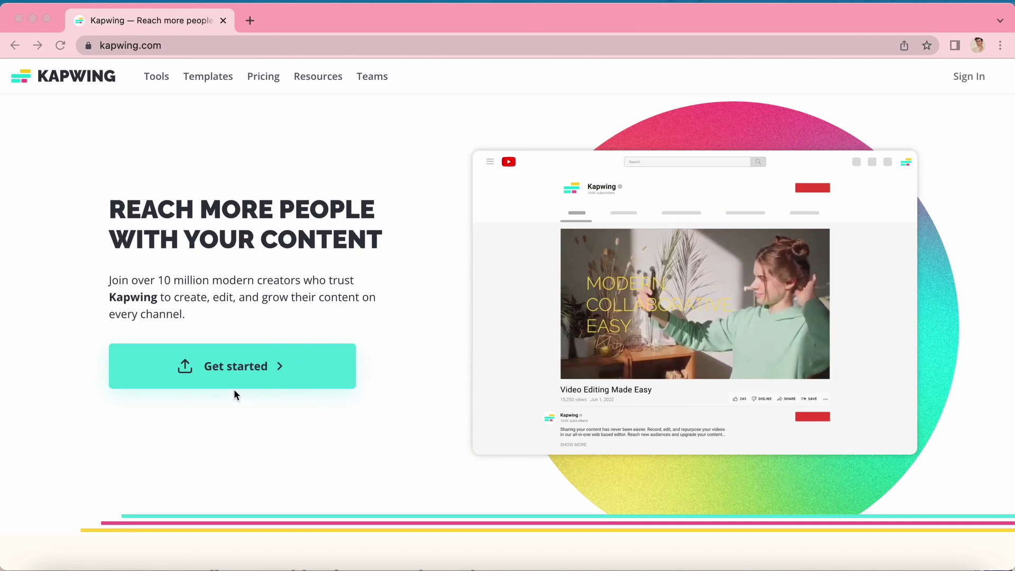
Get started from the Kapwing home page and create a new blank project in My Folder.
left_click(256, 367)
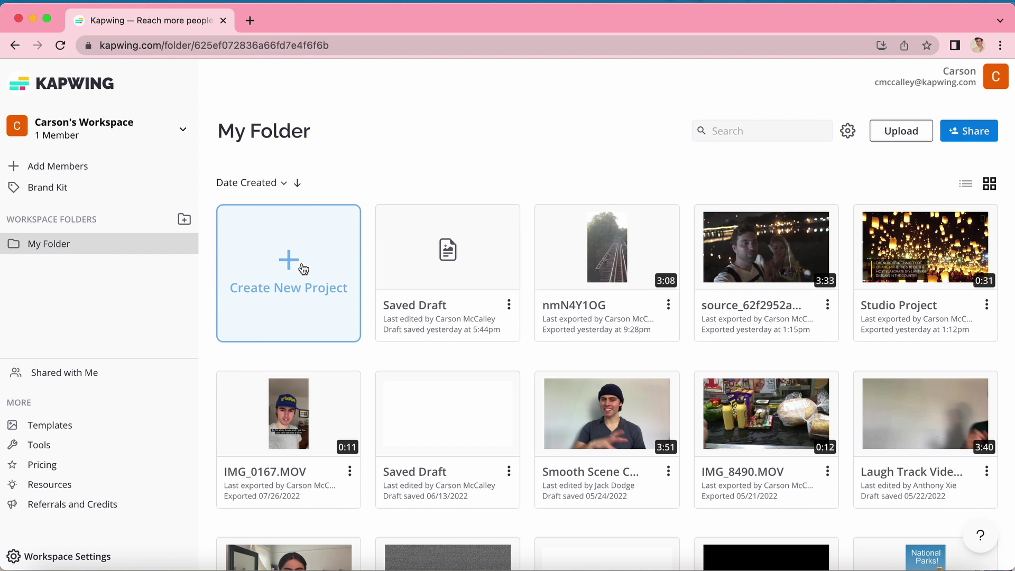
left_click(303, 269)
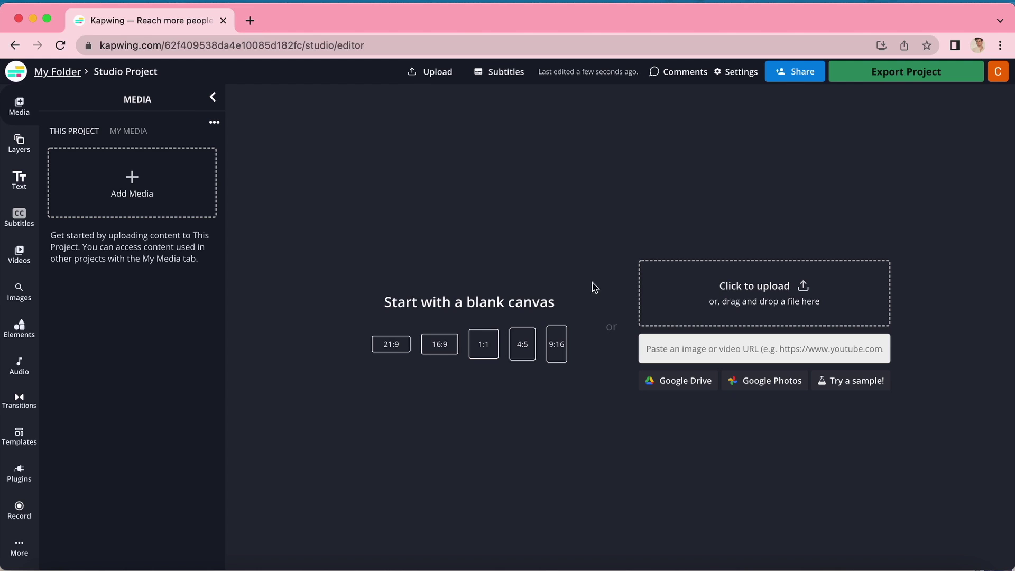
Upload 3.mov, scrub the playhead to about 7.6 s, and select the clip on the canvas.
left_click(745, 311)
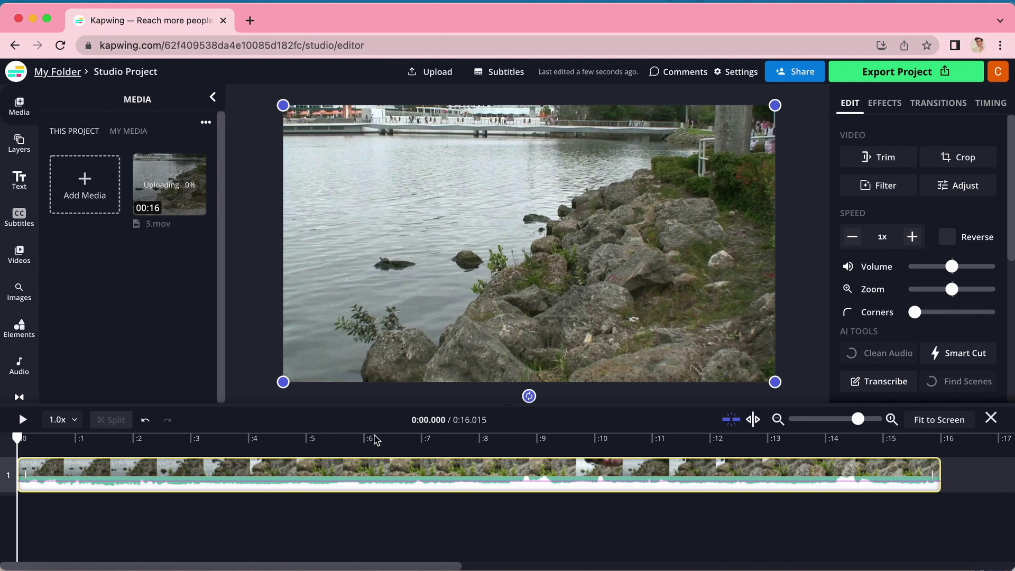
left_click_drag(376, 440, 456, 440)
left_click(525, 451)
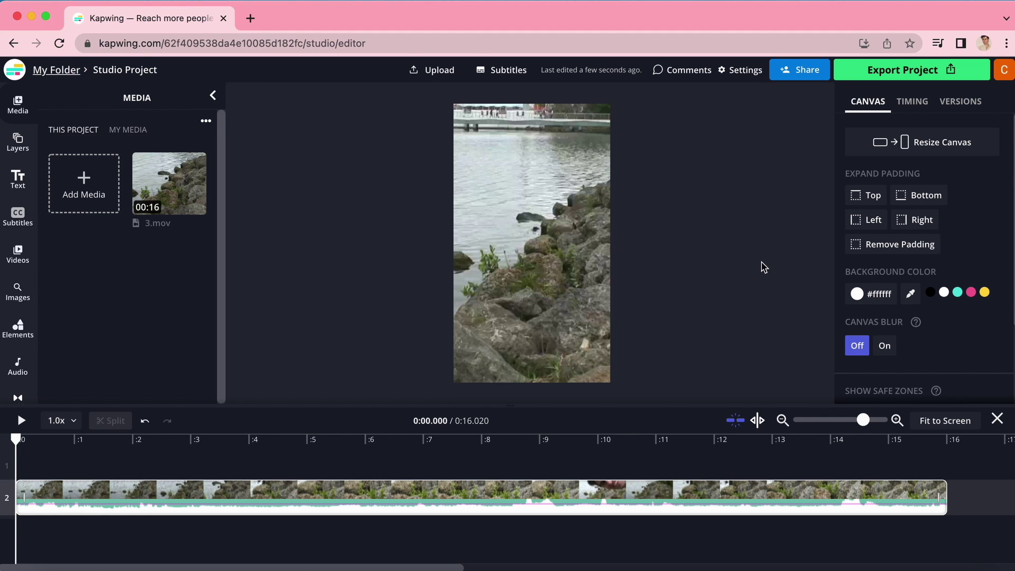
left_click(565, 251)
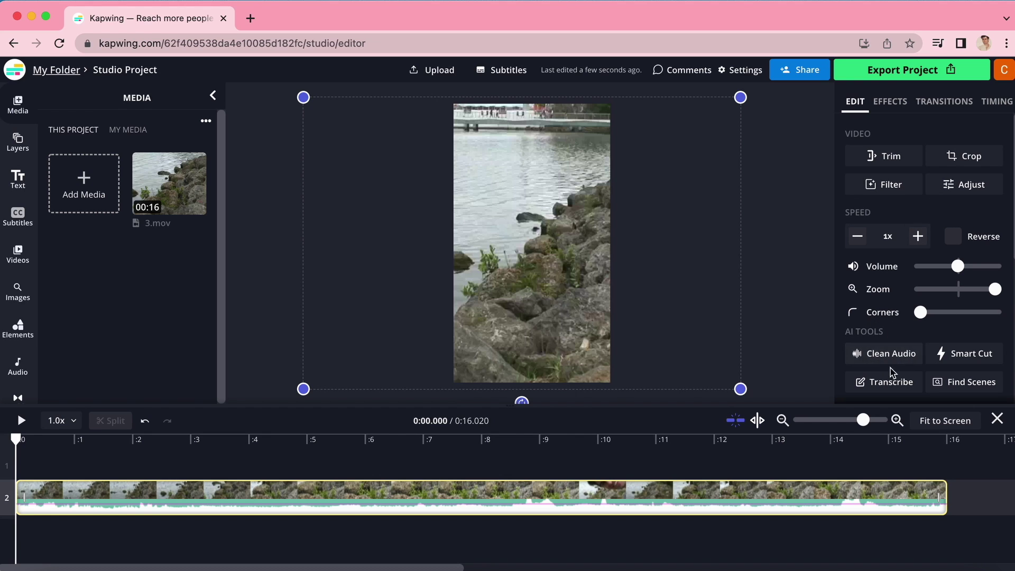
Run Clean Audio on the selected 3.mov clip and confirm the noise removal.
left_click(878, 357)
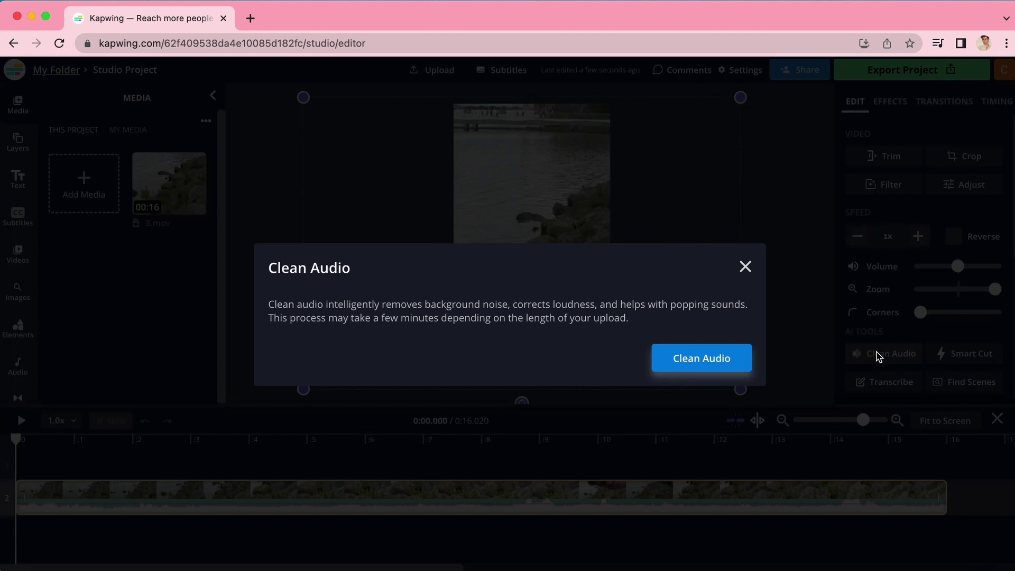
left_click(711, 361)
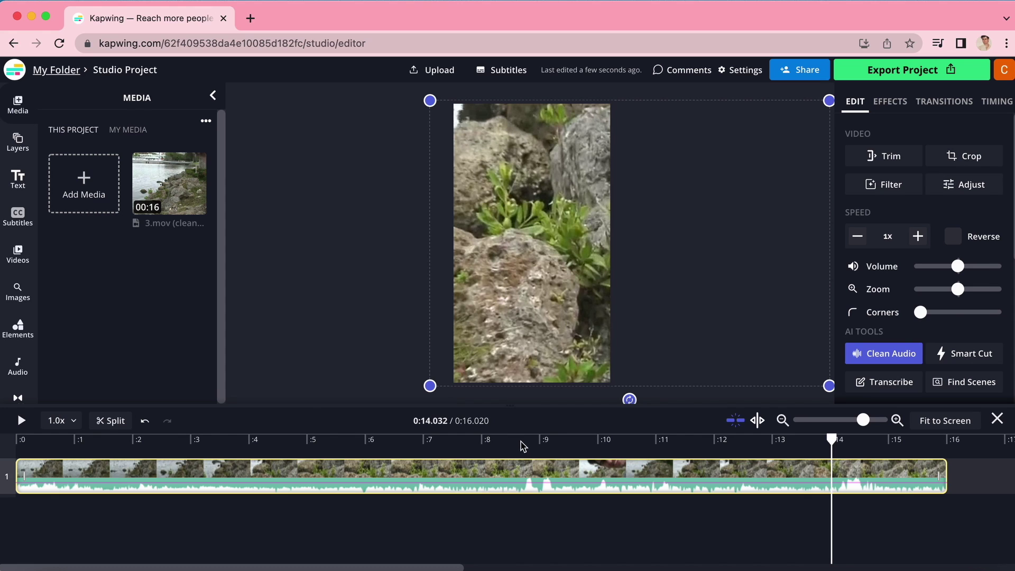
Split the shoreline clip at about 8.7 s and again at about 8.98 s.
left_click_drag(481, 447, 524, 443)
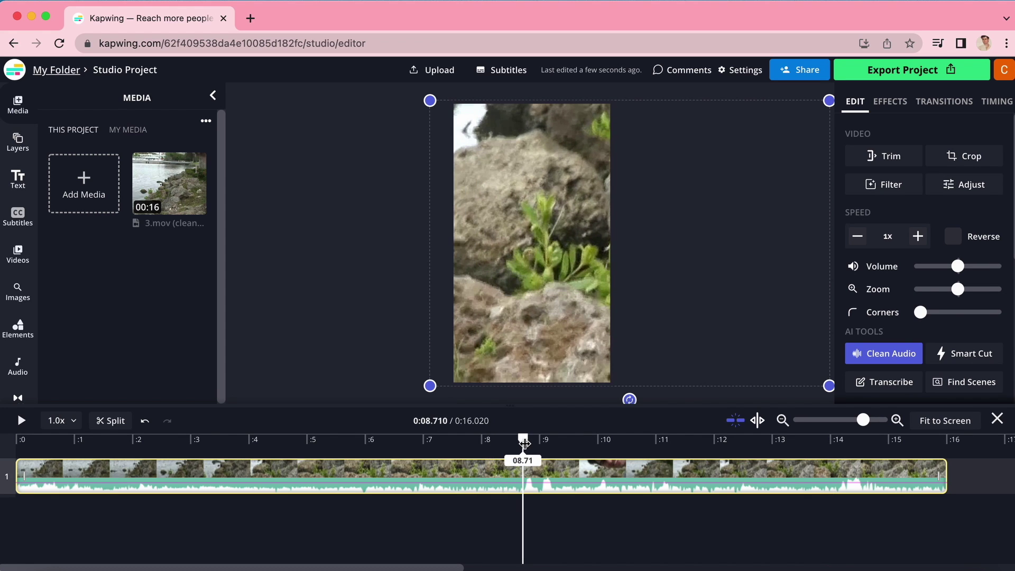
left_click(126, 426)
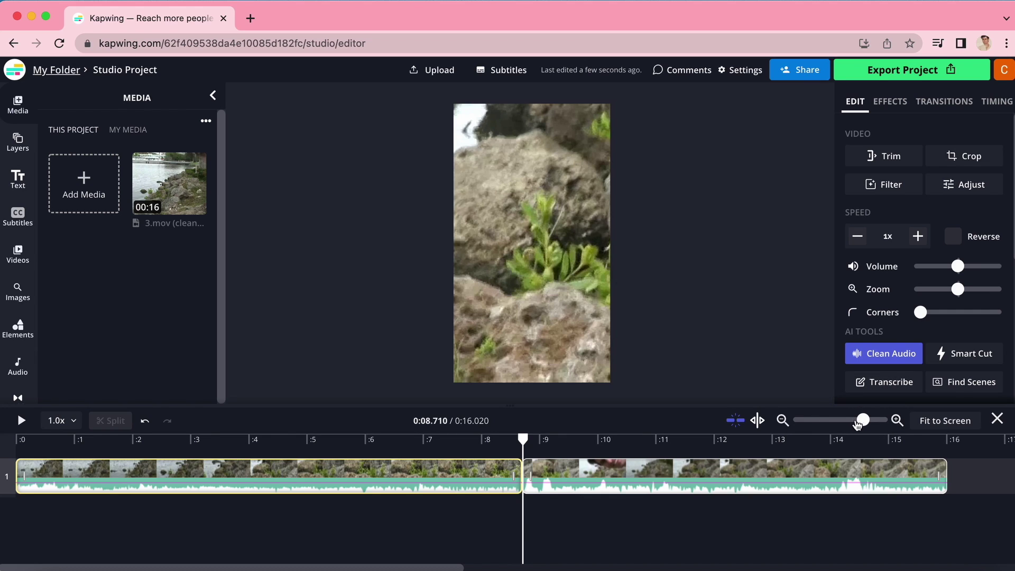
left_click_drag(865, 423, 872, 422)
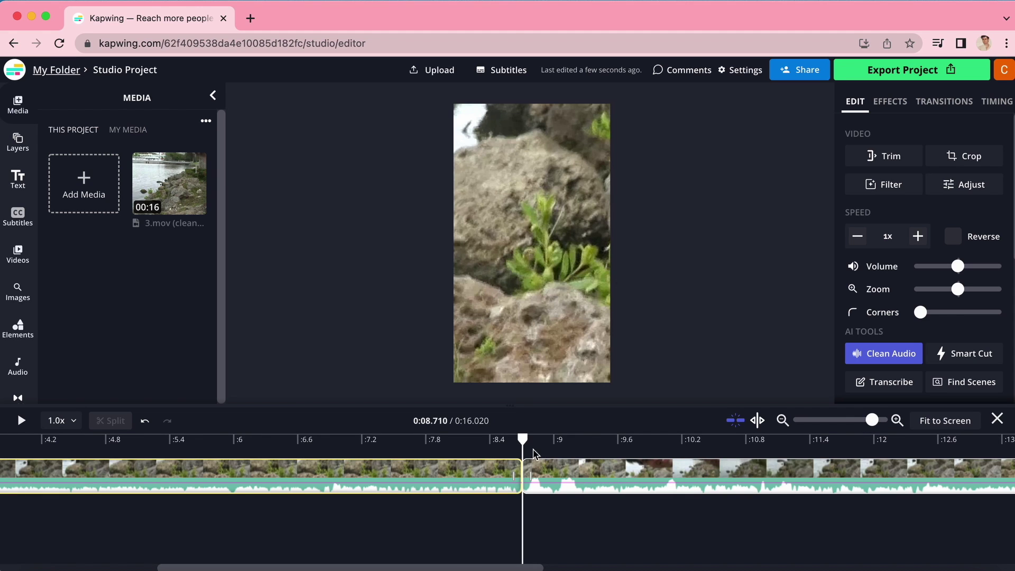
left_click(544, 441)
left_click_drag(550, 440, 552, 440)
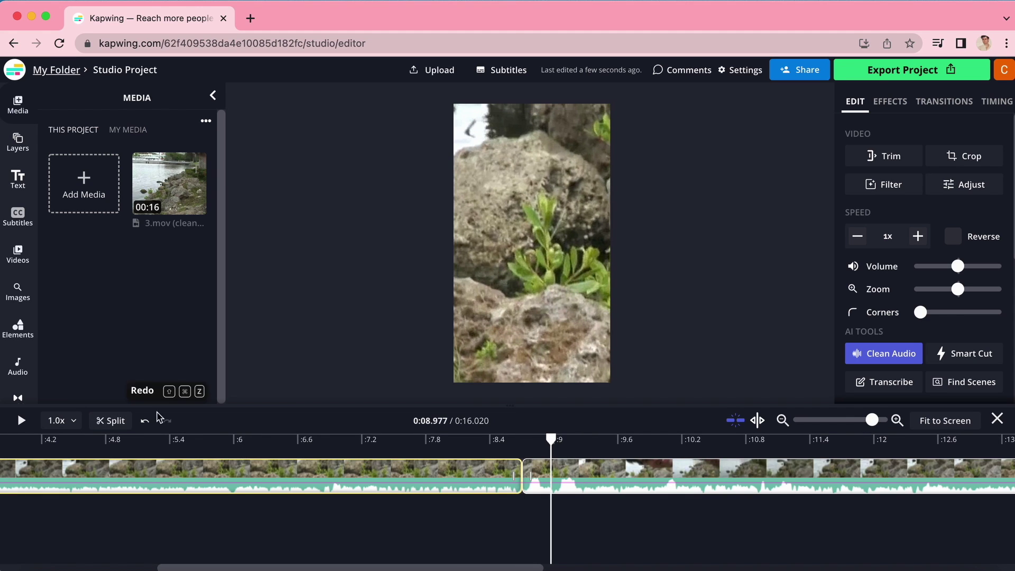
left_click(112, 421)
left_click(536, 472)
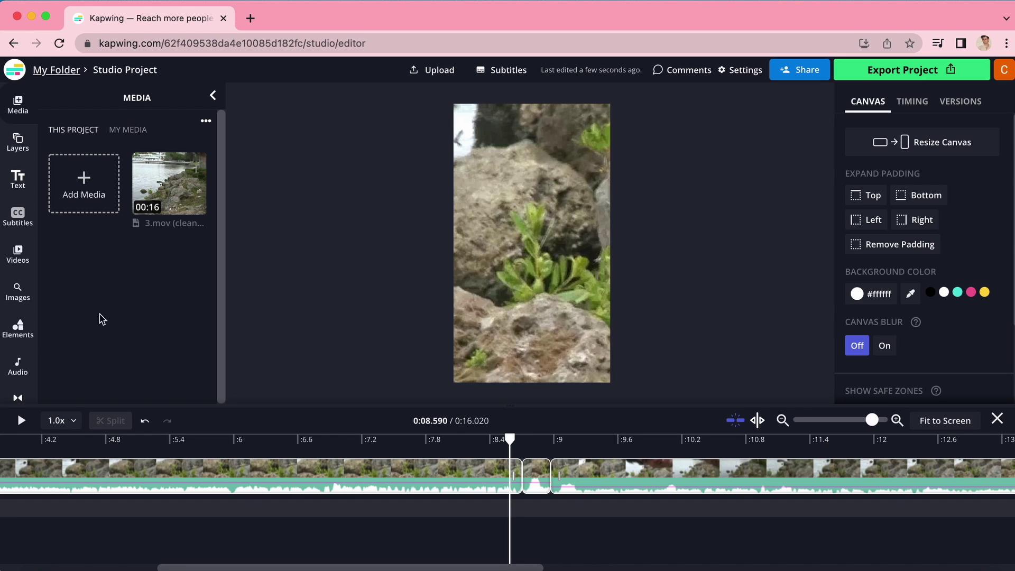
Drag the Hu Waa Waa sound effect from Sound Effects onto the timeline.
left_click(19, 371)
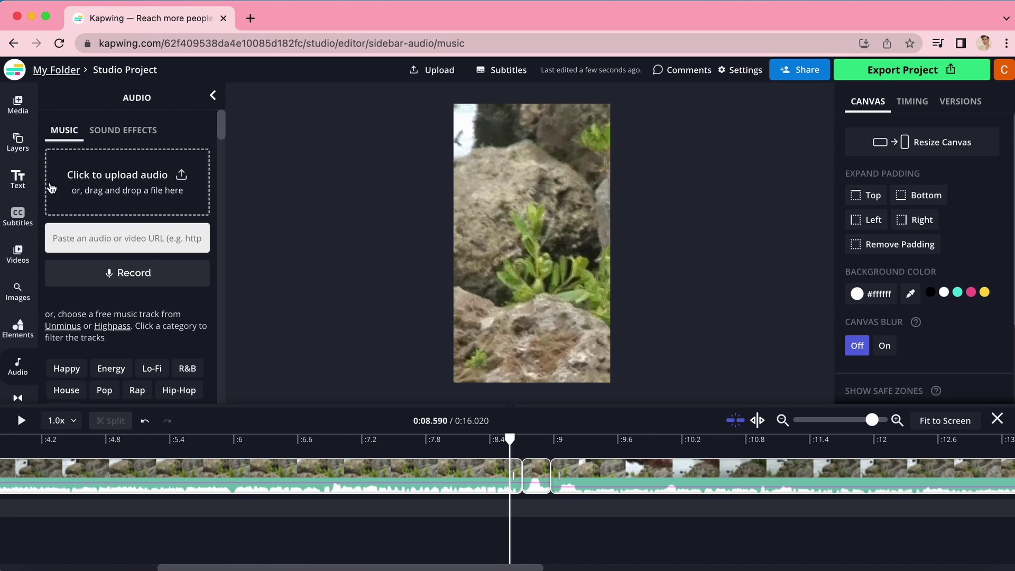
left_click(114, 131)
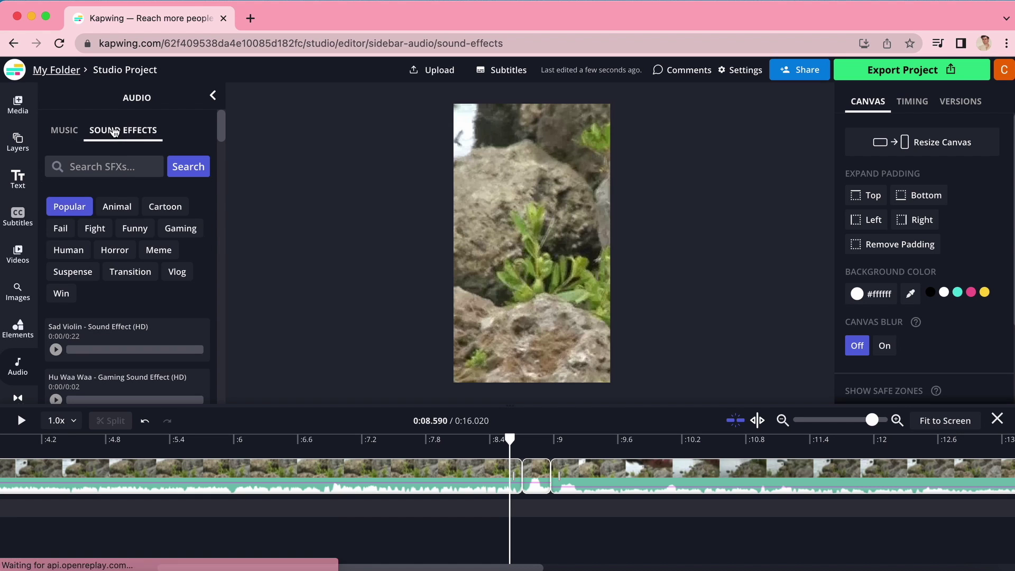
scroll(142, 208, "down", 5)
scroll(142, 207, "down", 3)
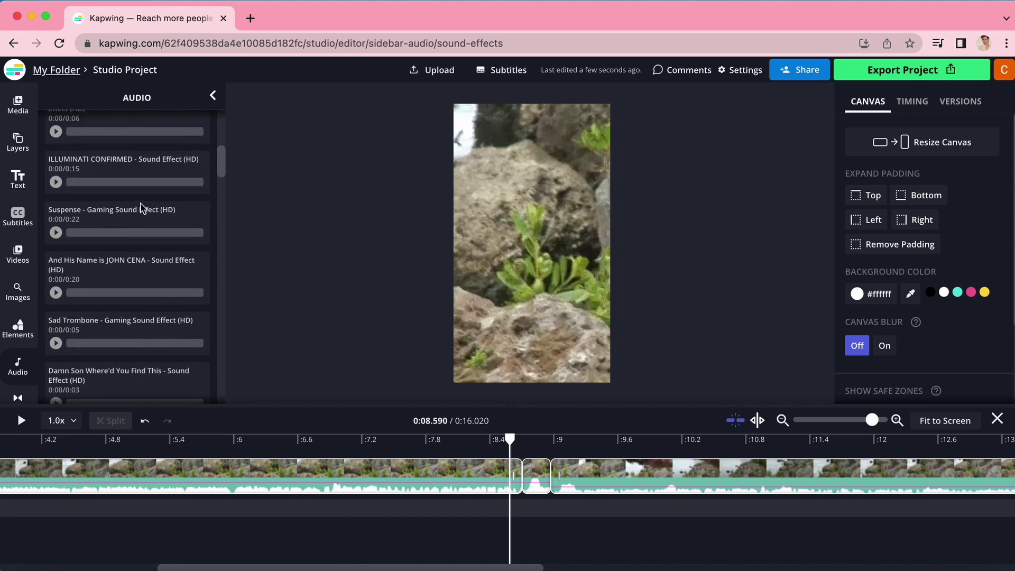
scroll(142, 207, "up", 10)
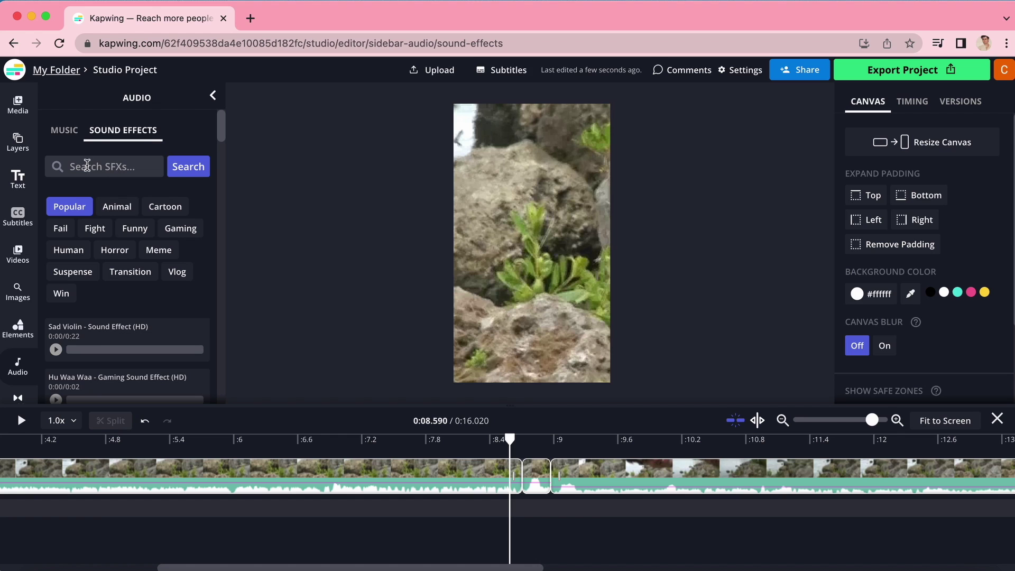
scroll(106, 201, "down", 3)
left_click_drag(122, 285, 504, 446)
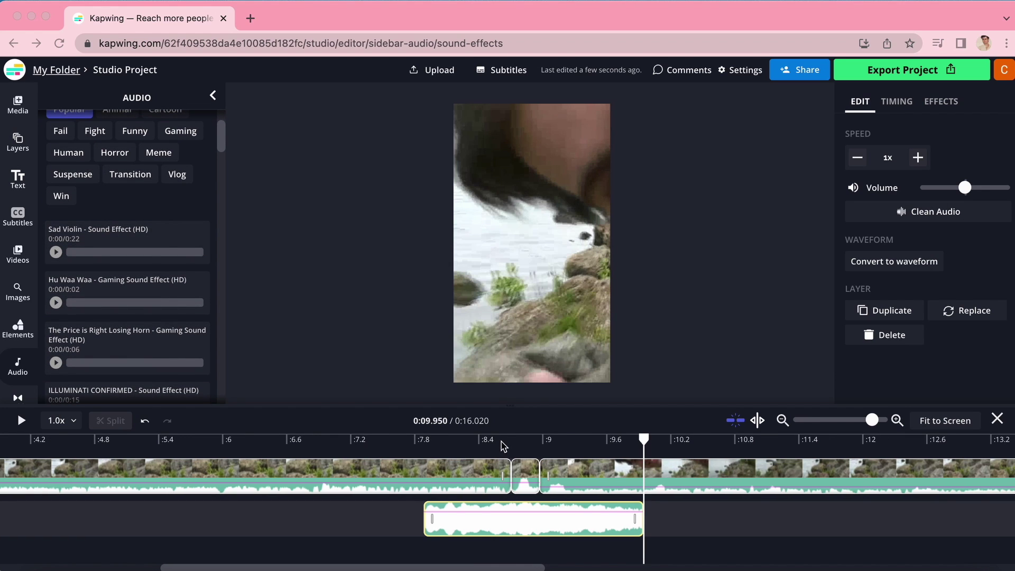
Trim the sound effect to start around 8.7 s and shorten its end.
left_click(479, 441)
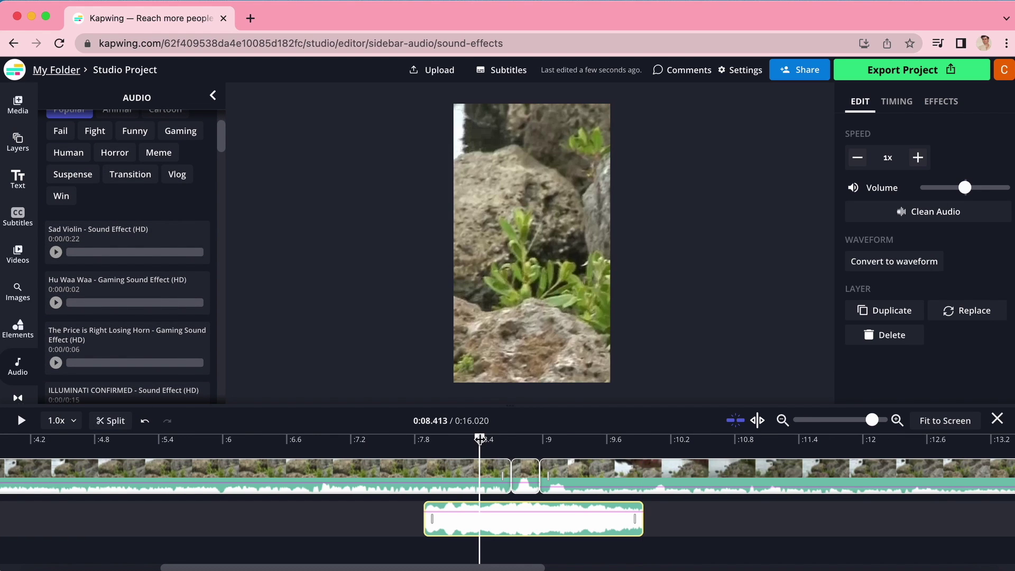
left_click_drag(431, 514, 518, 515)
left_click_drag(644, 521, 529, 528)
left_click(549, 525)
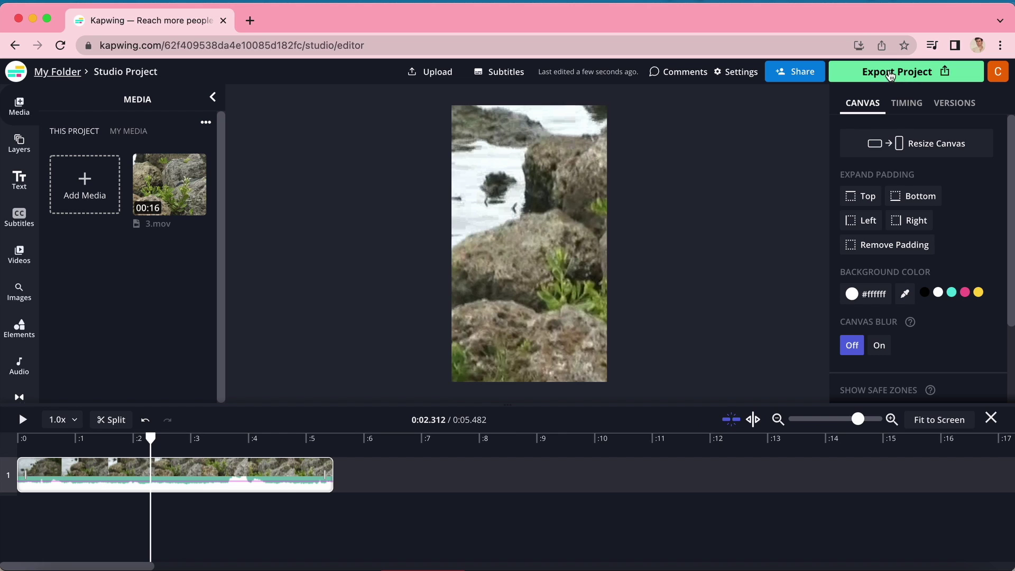
Export the project as MP4 with Auto resolution.
left_click(892, 75)
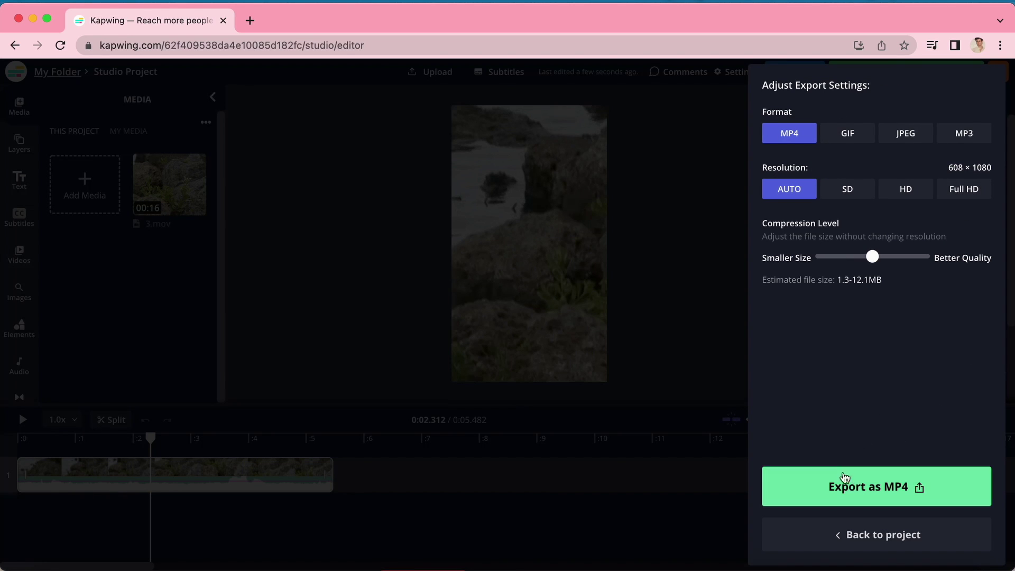
left_click(868, 487)
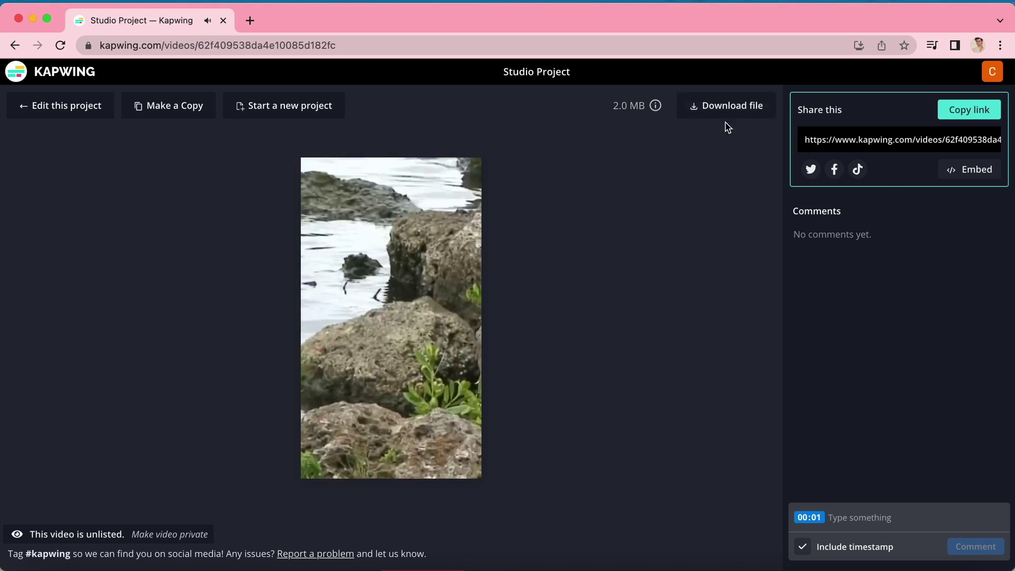
Download the exported 2.0 MB MP4 file.
left_click(731, 107)
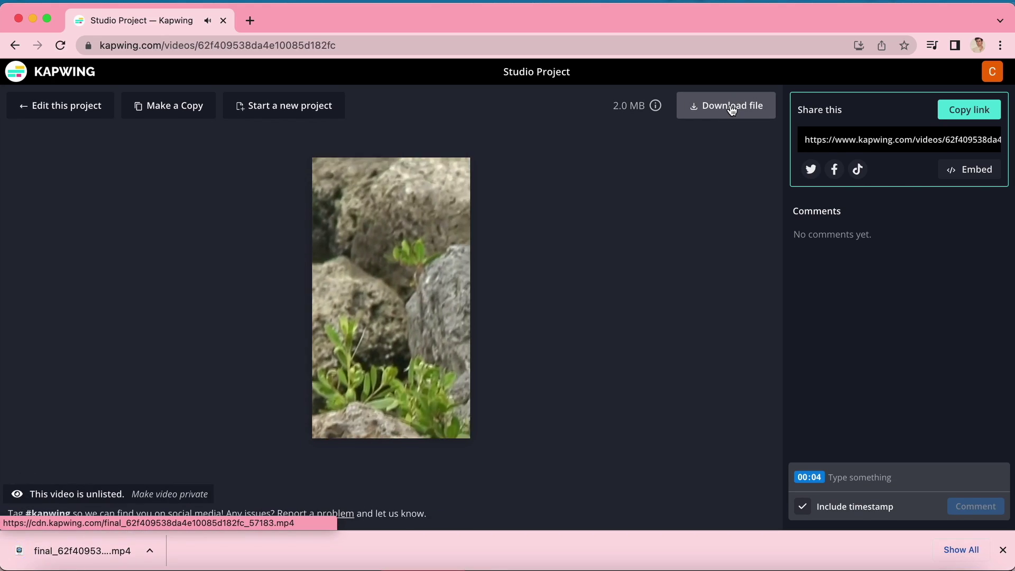